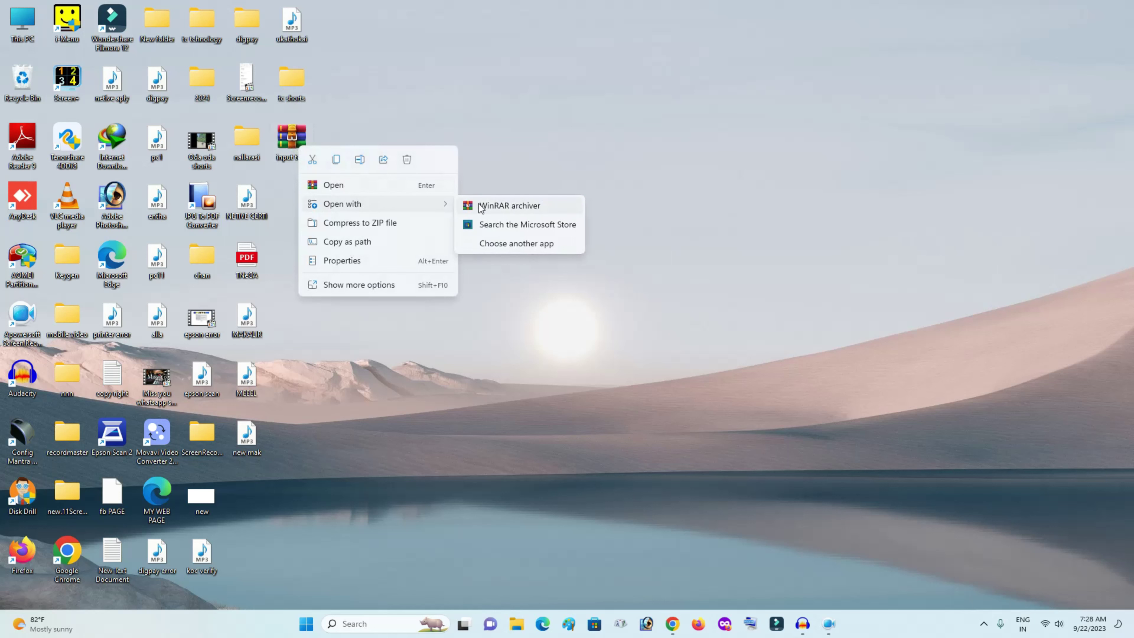
Open the input tool archive in WinRAR, extract both Google Input installers to the desktop, and close the archive.
{"action": "left_click", "coordinate": [470, 206]}
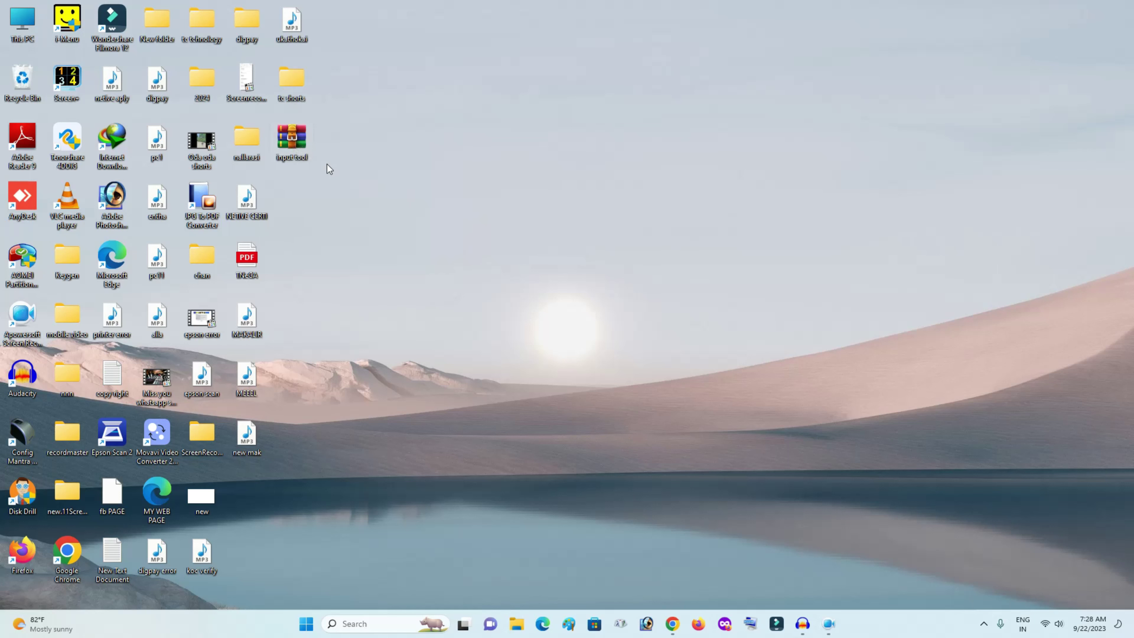
{"action": "left_click_drag", "start_coordinate": [229, 249], "coordinate": [309, 219]}
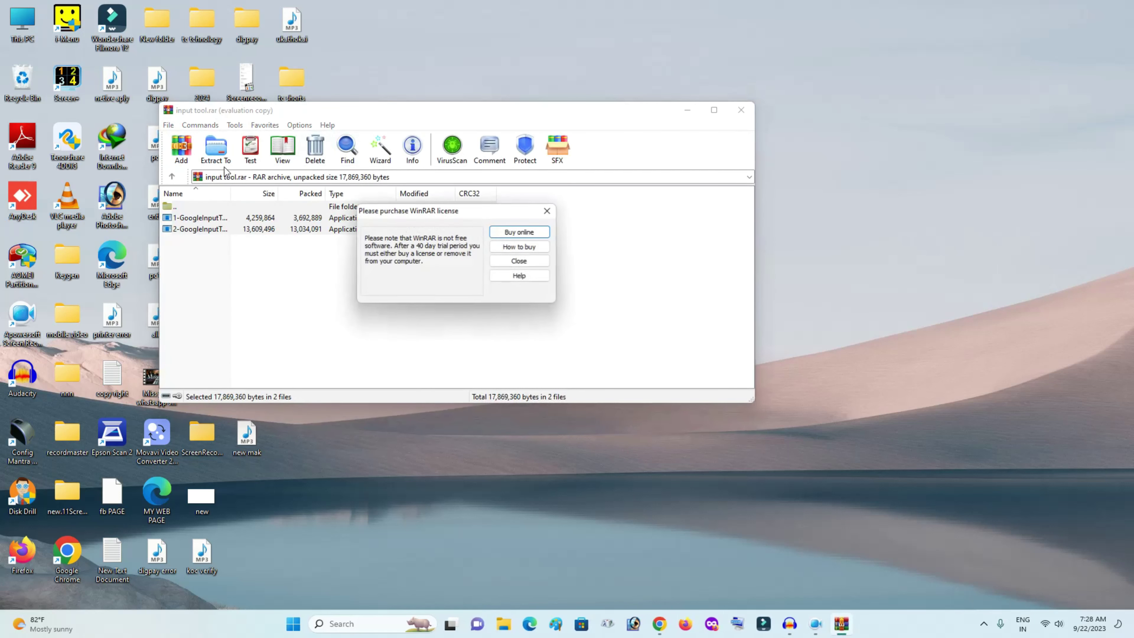
{"action": "key", "text": "Escape"}
{"action": "left_click_drag", "start_coordinate": [226, 249], "coordinate": [215, 219]}
{"action": "left_click", "coordinate": [214, 157]}
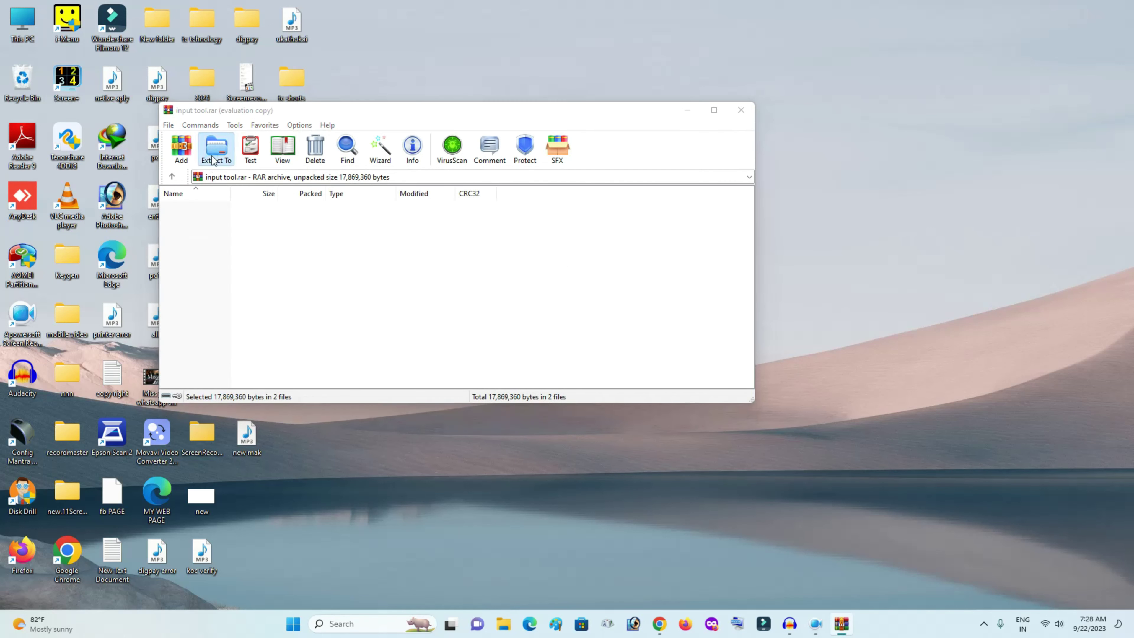
{"action": "left_click", "coordinate": [482, 190]}
{"action": "left_click", "coordinate": [500, 380]}
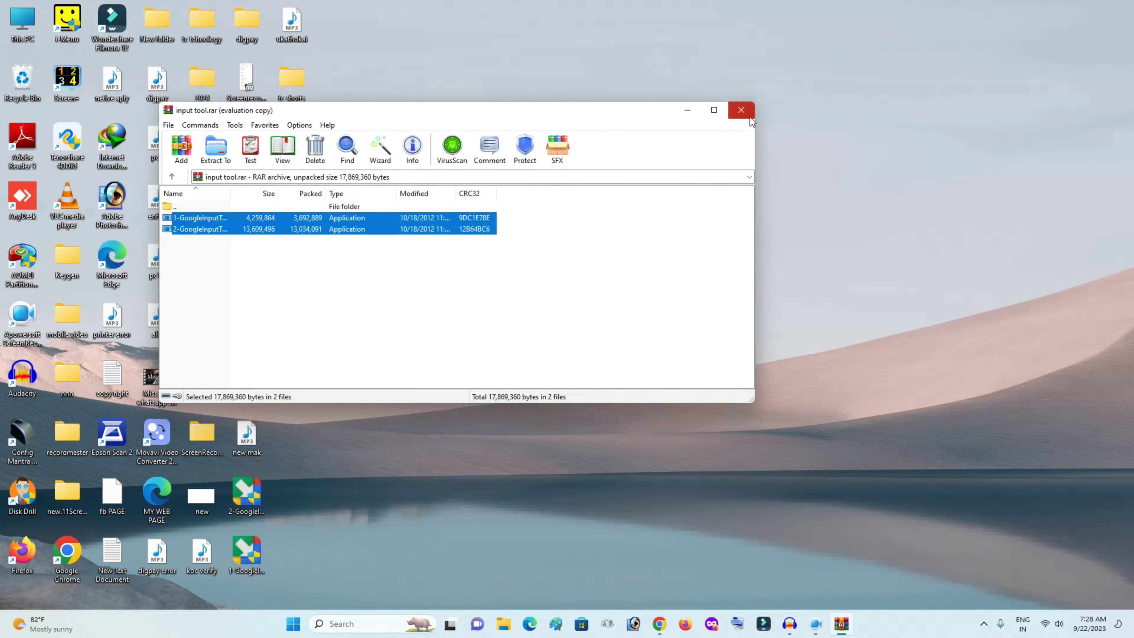
{"action": "left_click", "coordinate": [742, 110]}
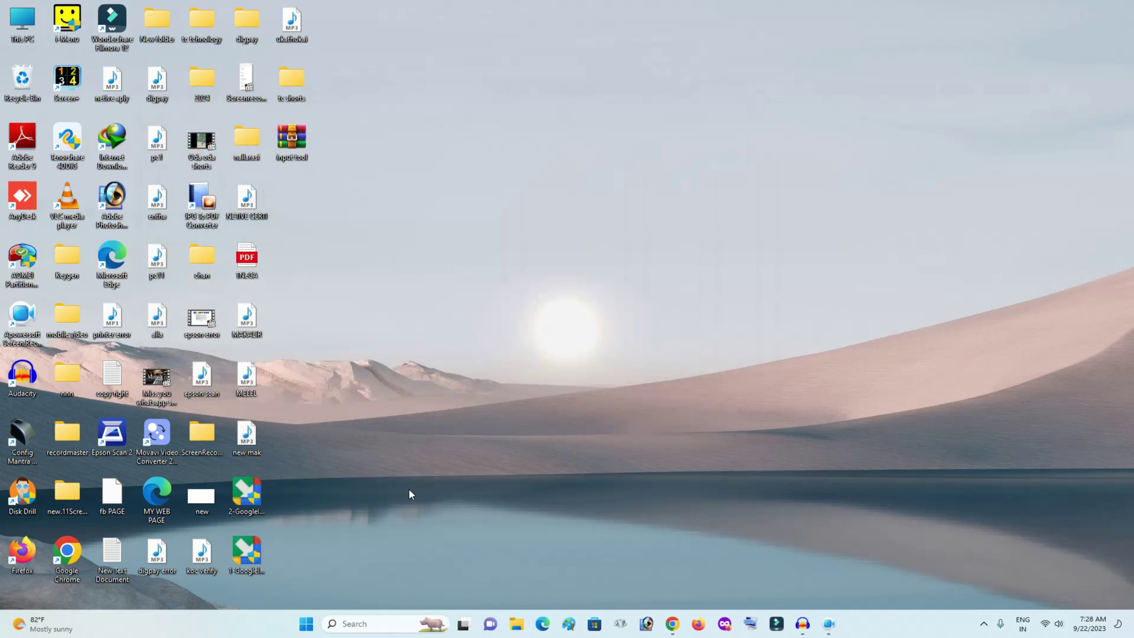
Move the two extracted Google Input installers directly beneath the input tool archive on the desktop.
{"action": "left_click_drag", "start_coordinate": [253, 500], "coordinate": [315, 215]}
{"action": "left_click_drag", "start_coordinate": [248, 553], "coordinate": [286, 257]}
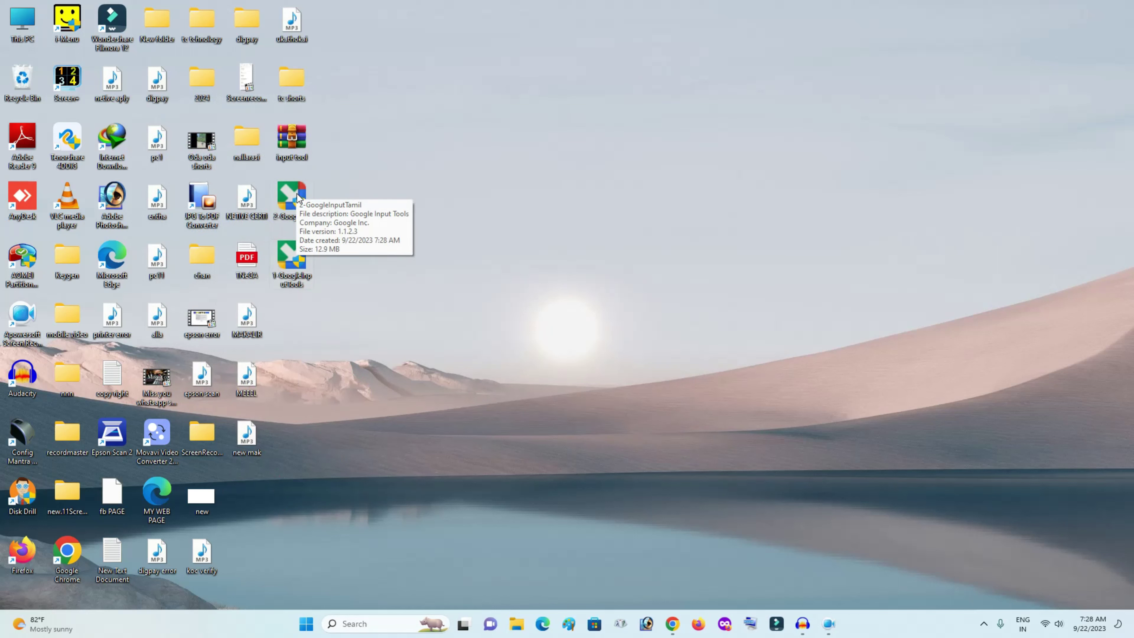
{"action": "right_click", "coordinate": [298, 267]}
{"action": "key", "text": "Escape"}
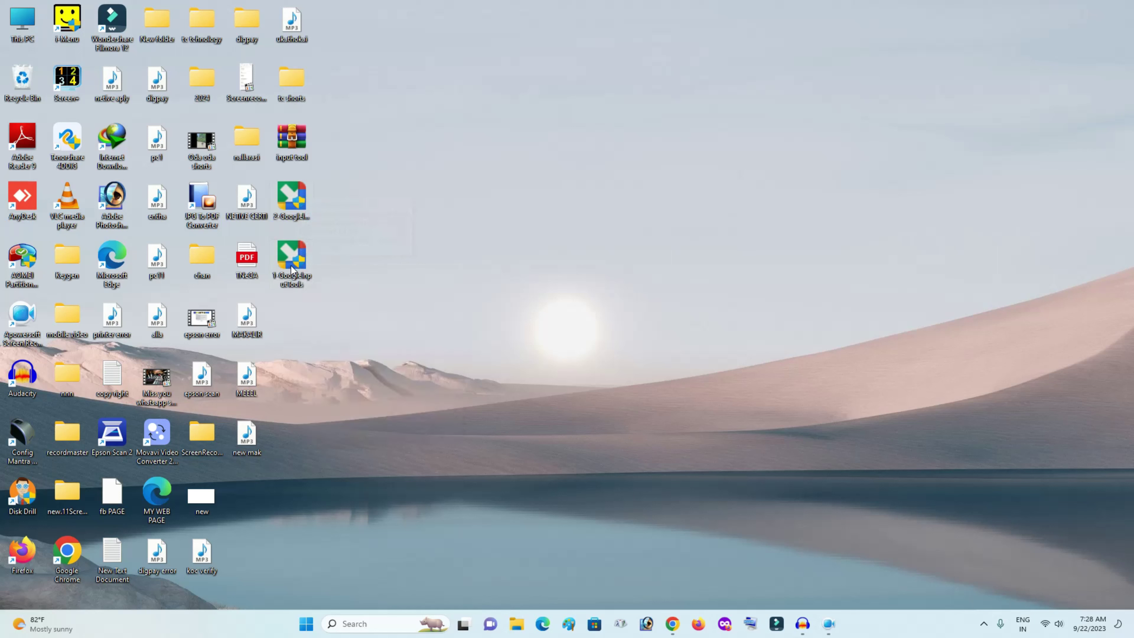
Install 1-GoogleInputTools and 2-GoogleInputTamil, finishing each setup wizard.
{"action": "double_click", "coordinate": [292, 268]}
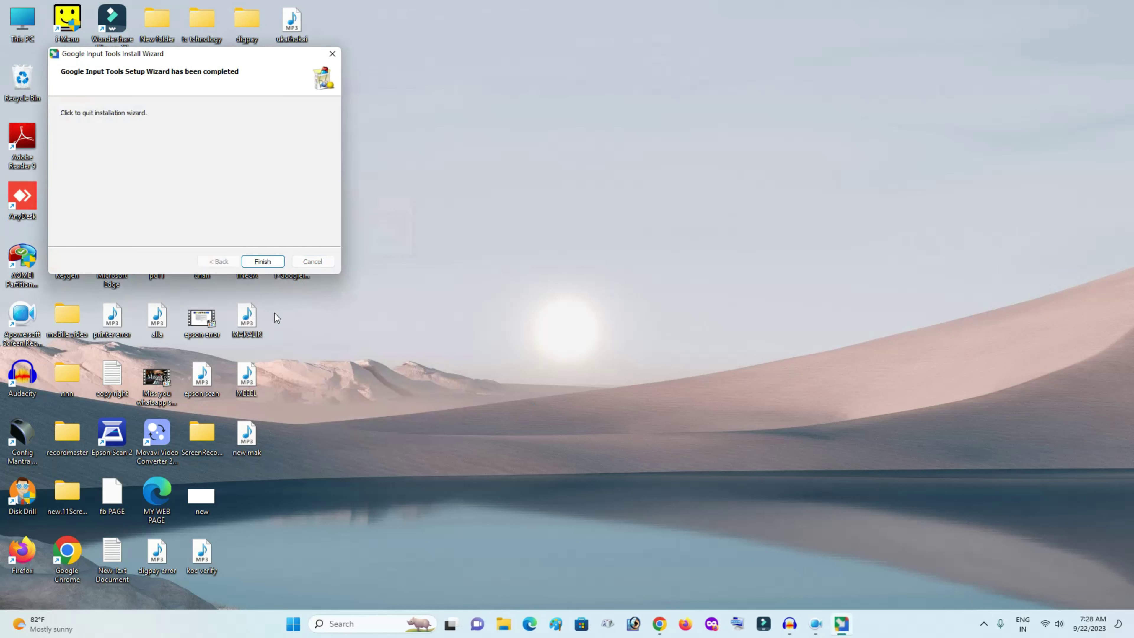
{"action": "left_click", "coordinate": [271, 261]}
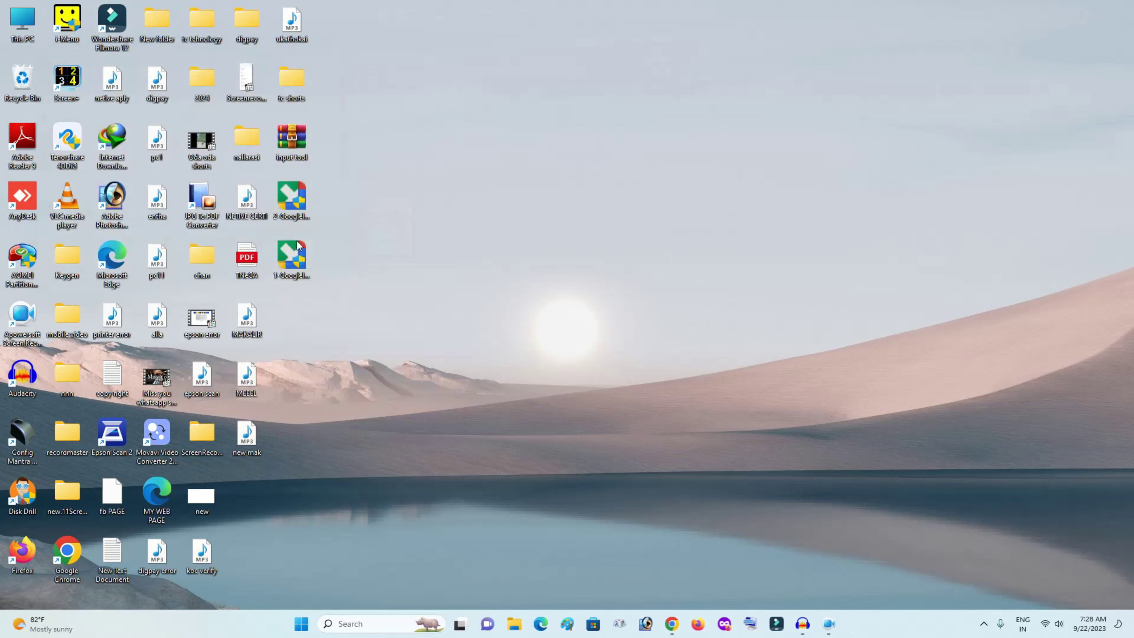
{"action": "double_click", "coordinate": [292, 203]}
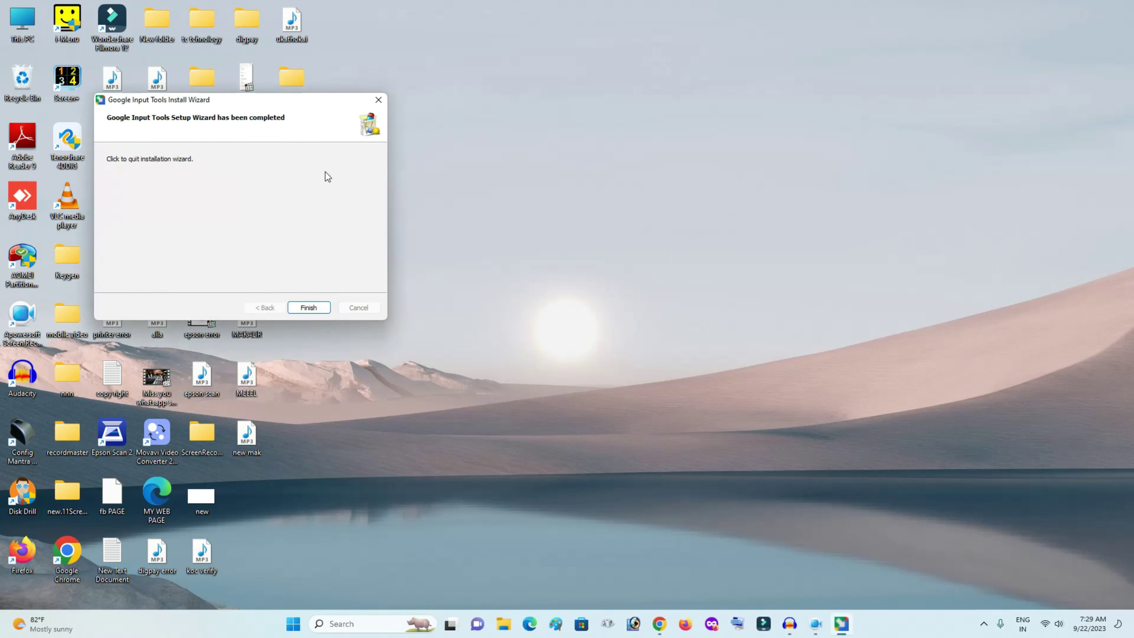
{"action": "left_click", "coordinate": [300, 306]}
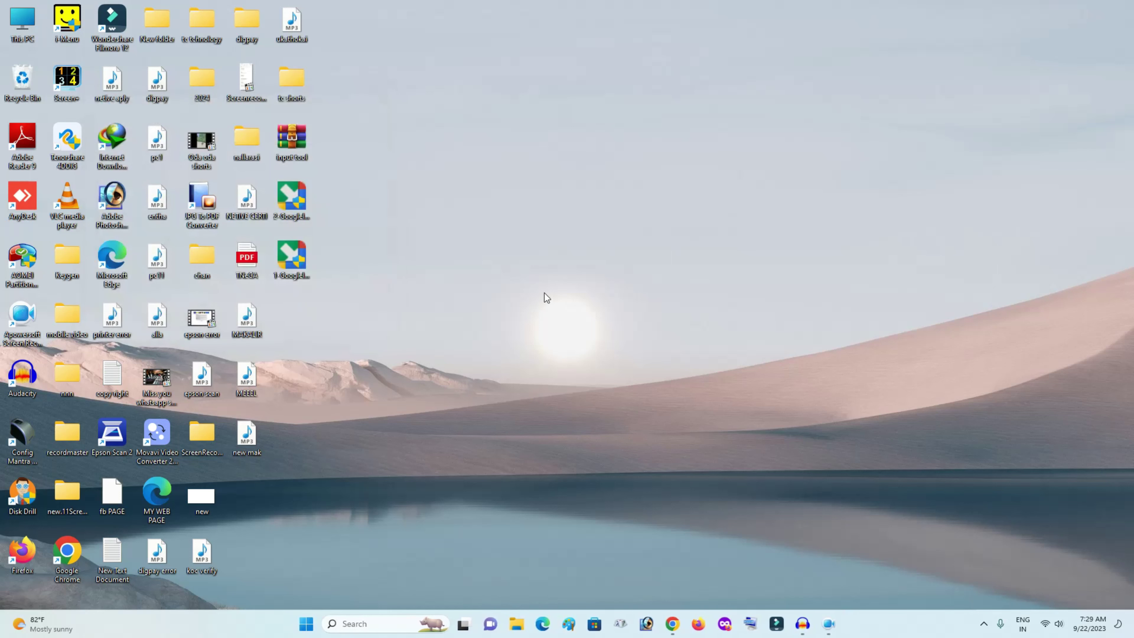
Switch the keyboard layout to Tamil (India) Google Input Tools and back to English (India).
{"action": "left_click", "coordinate": [1023, 623]}
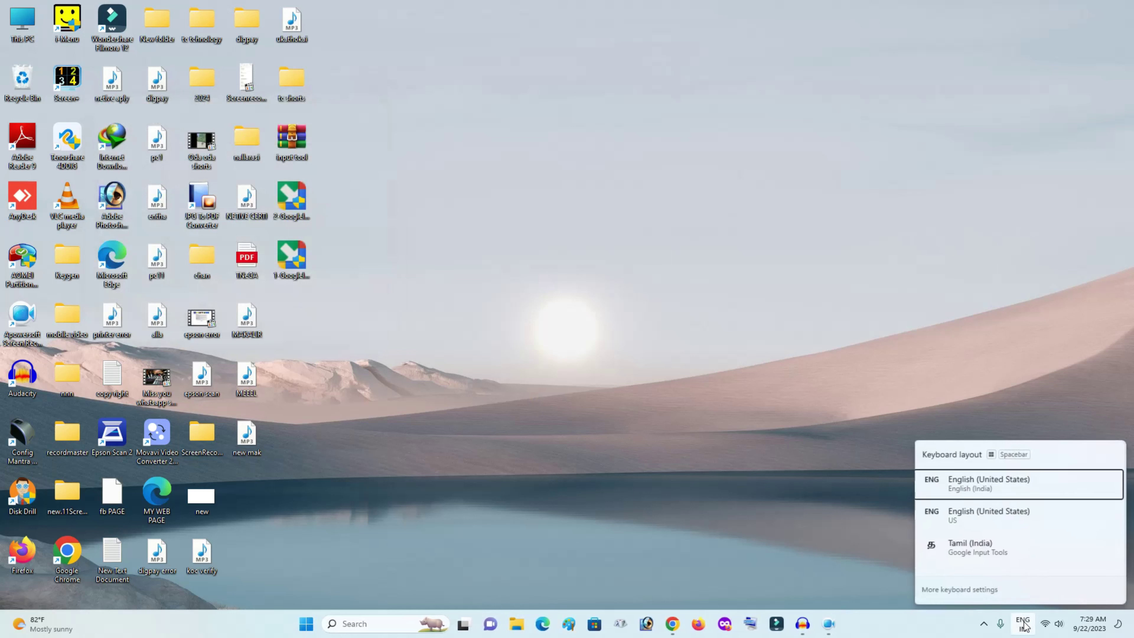
{"action": "left_click", "coordinate": [1018, 550]}
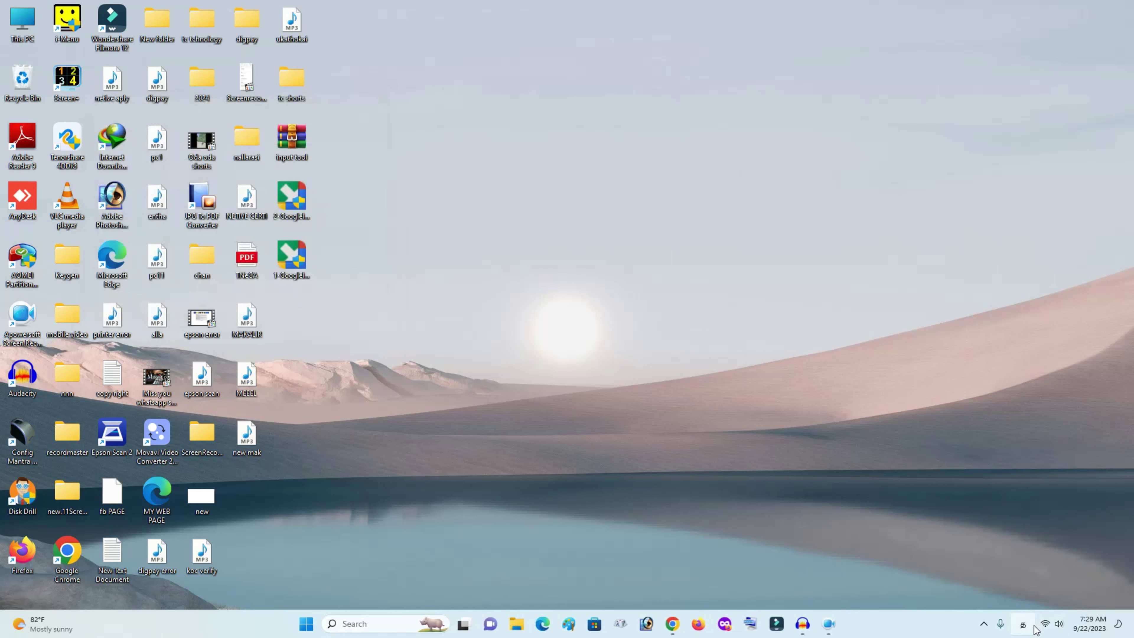
{"action": "left_click", "coordinate": [1023, 625]}
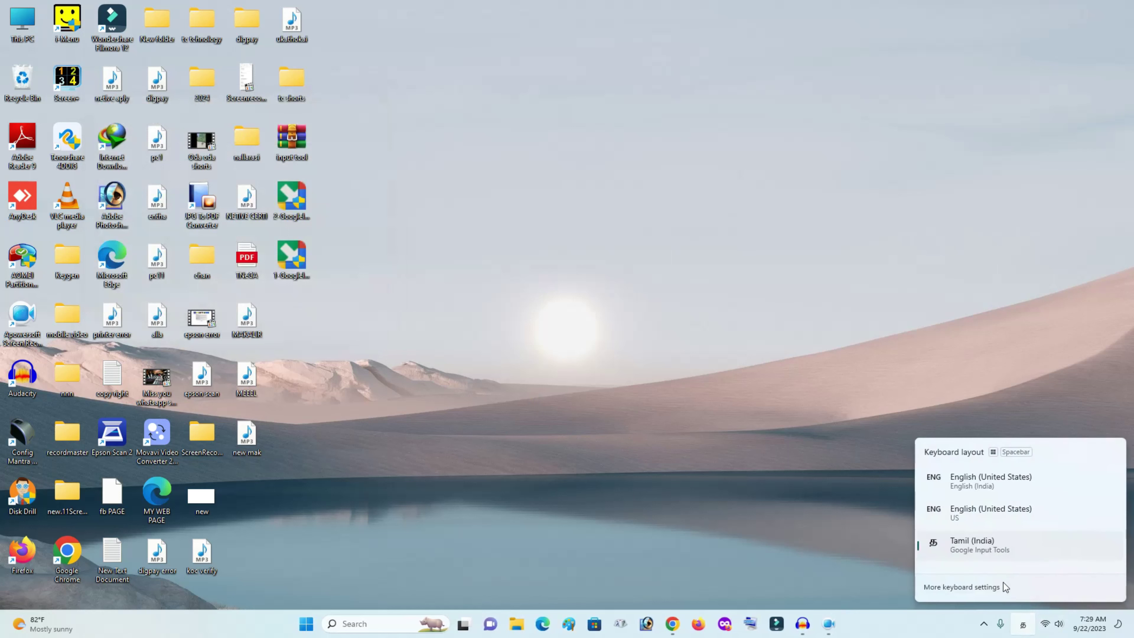
{"action": "left_click", "coordinate": [1002, 492]}
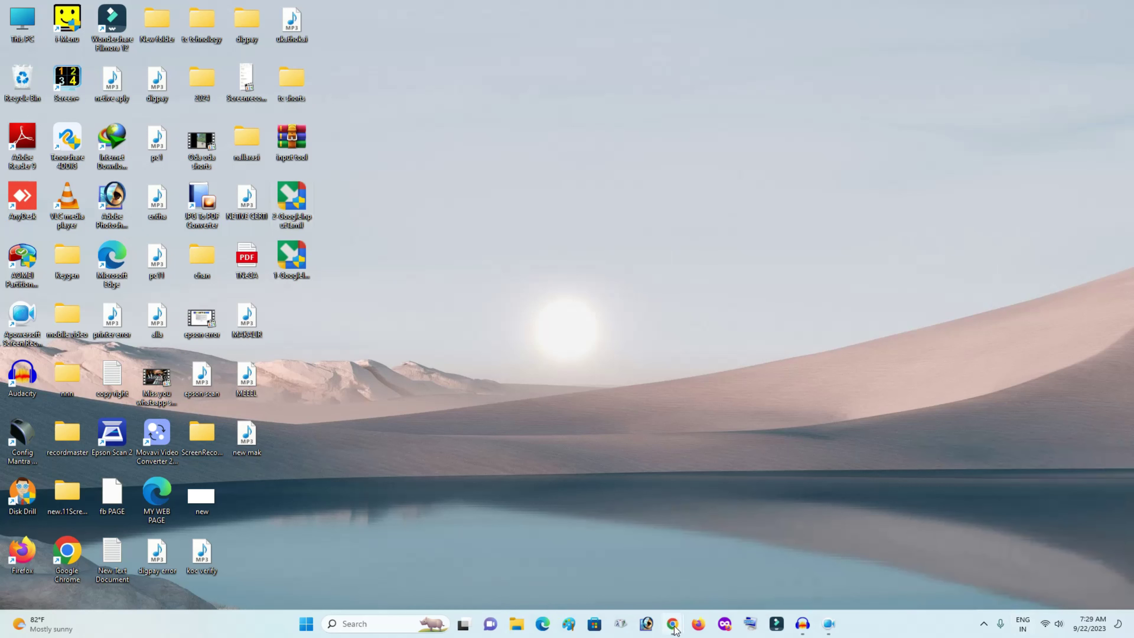
Bring up the appeal form in Chrome and place the cursor in the empty appeal summary (எனது மேல்முறையீடு) field.
{"action": "mouse_move", "coordinate": [672, 623]}
{"action": "left_click", "coordinate": [698, 594]}
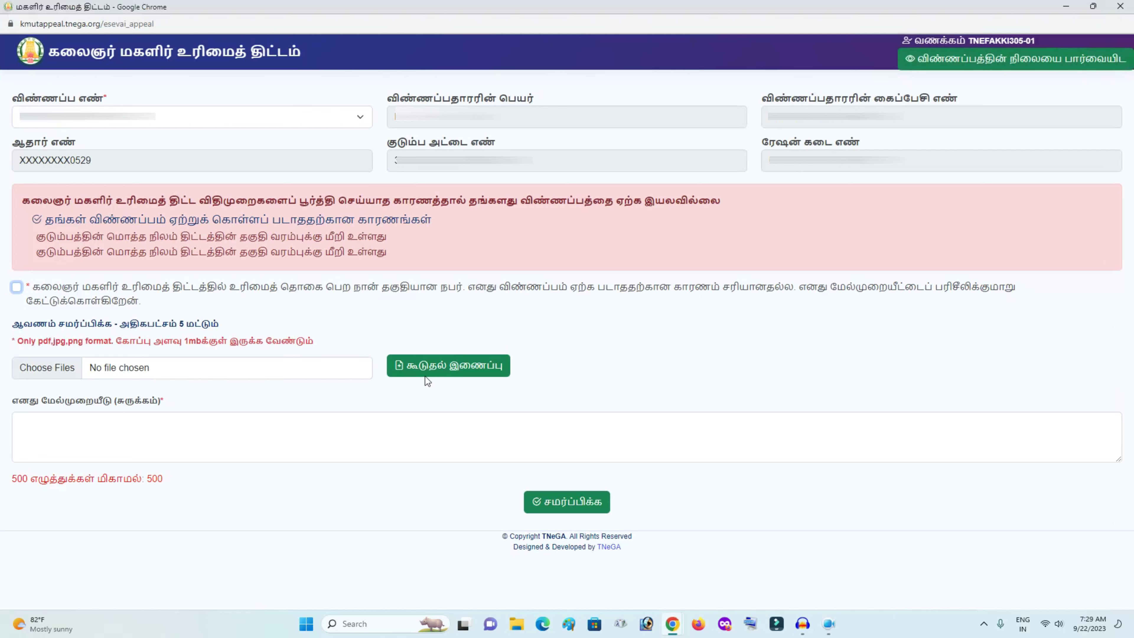
{"action": "left_click", "coordinate": [163, 420]}
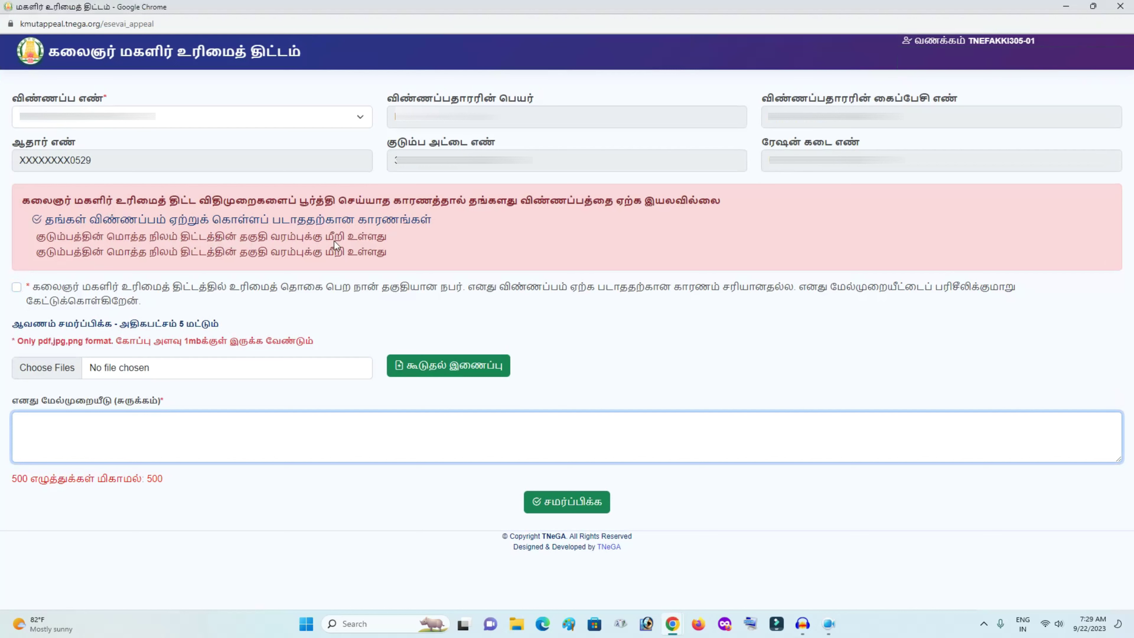
{"action": "left_click", "coordinate": [385, 236]}
{"action": "left_click", "coordinate": [79, 430]}
{"action": "type", "text": "KUF"}
{"action": "key", "text": "BackSpace"}
{"action": "key", "text": "BackSpace"}
{"action": "key", "text": "BackSpace"}
Switch the keyboard layout to Tamil (India) Google Input Tools and enter "குடும்பம் மொத்தம்" in the appeal summary through transliteration.
{"action": "left_click", "coordinate": [1024, 625]}
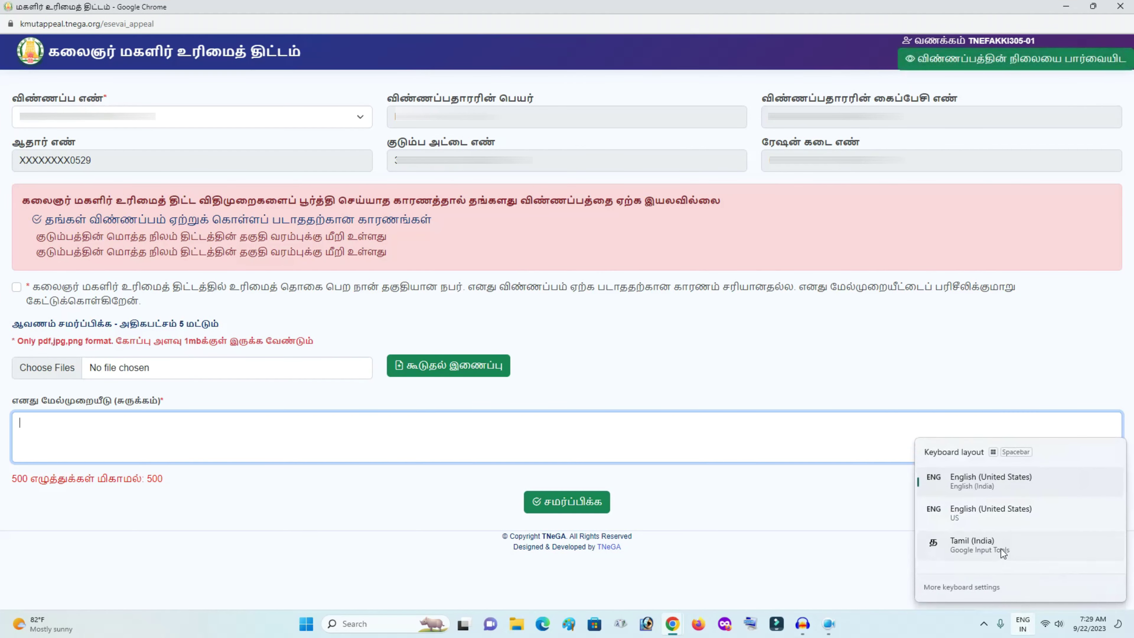
{"action": "left_click", "coordinate": [1001, 548]}
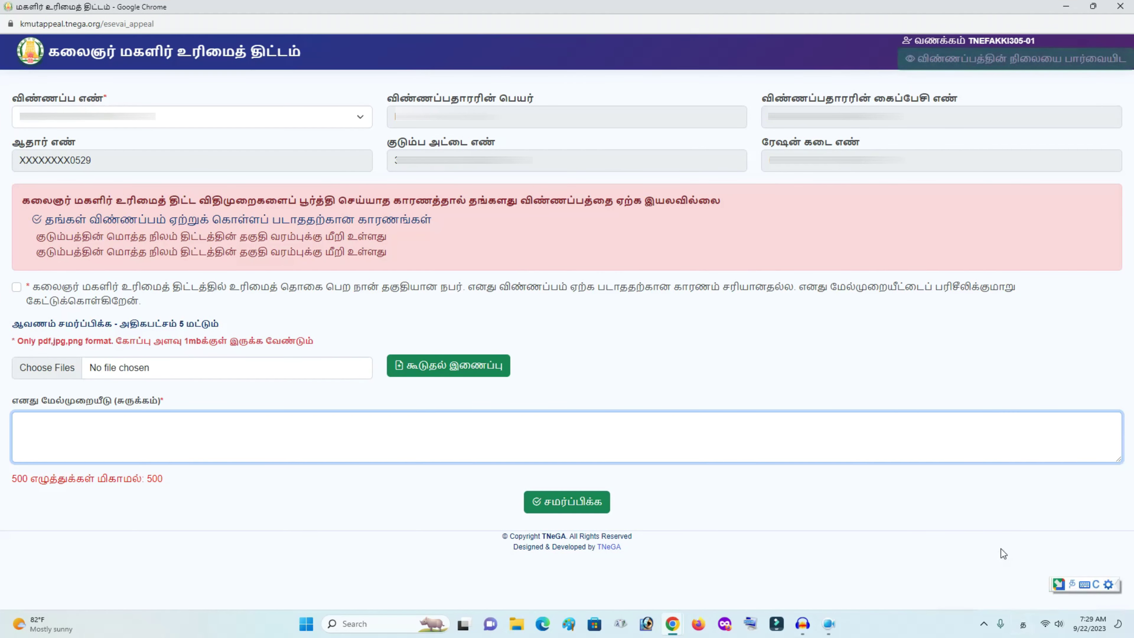
{"action": "left_click", "coordinate": [63, 426]}
{"action": "type", "text": "KU"}
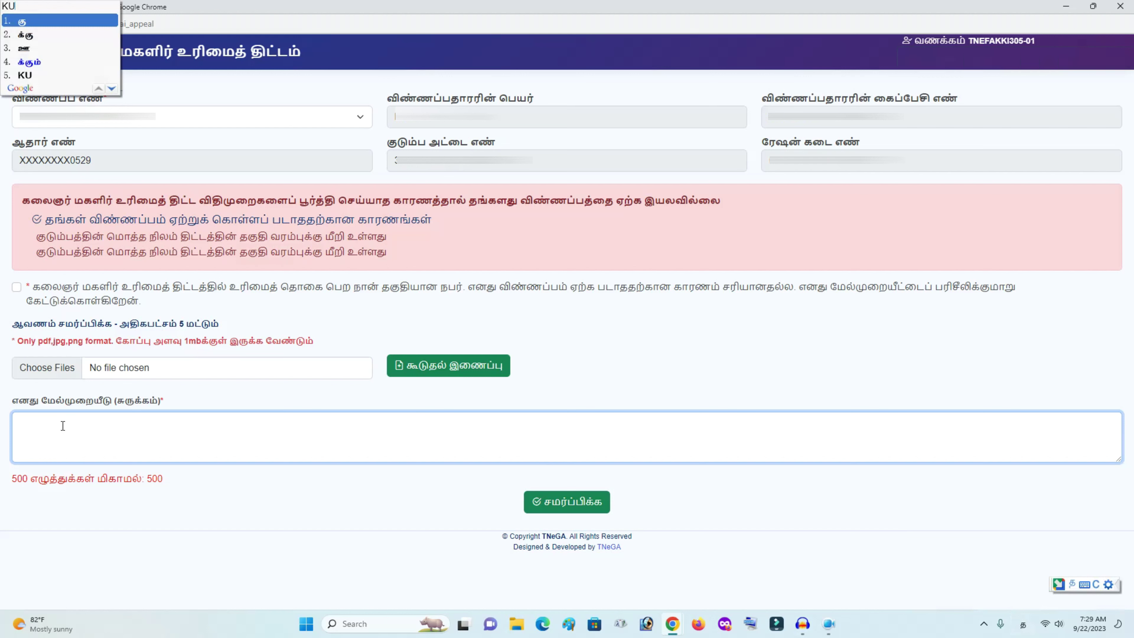
{"action": "type", "text": "DUM"}
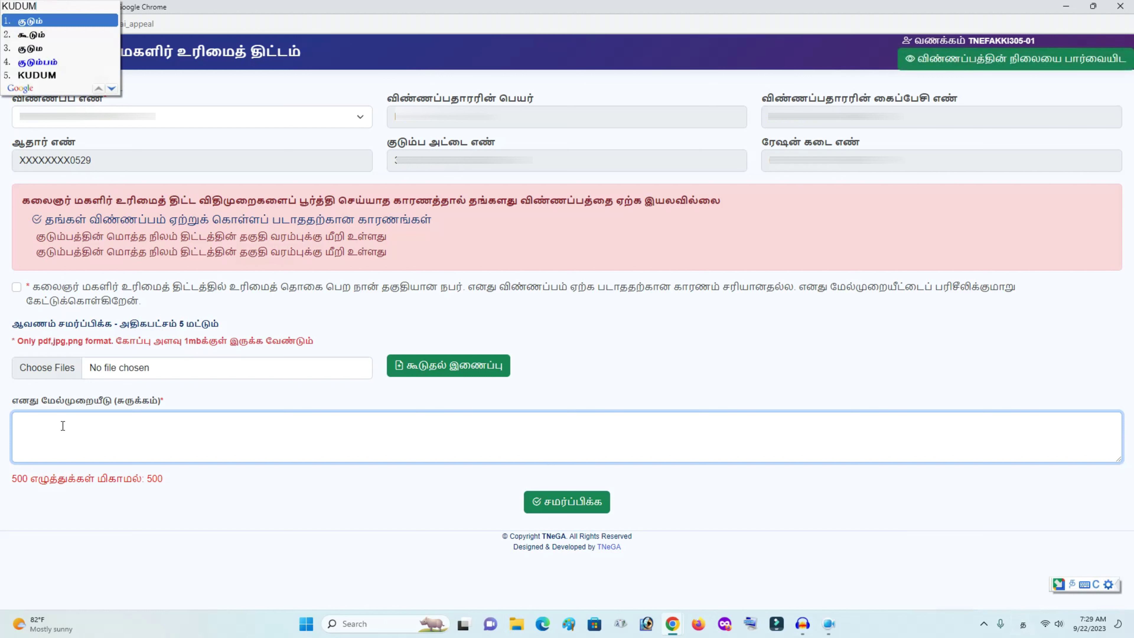
{"action": "type", "text": "PAM"}
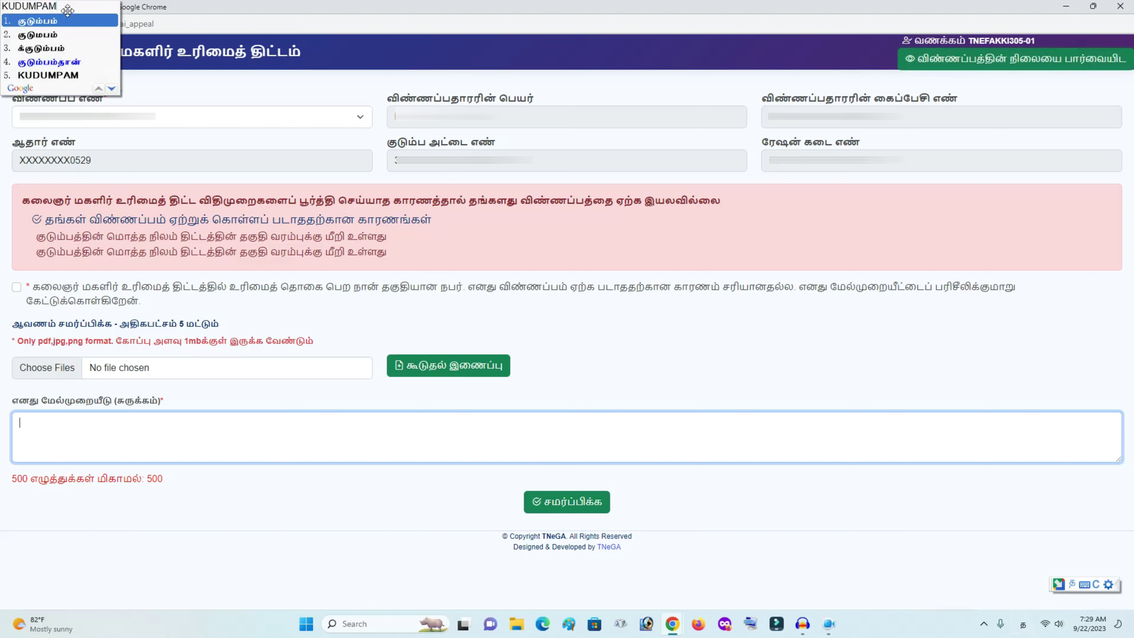
{"action": "left_click", "coordinate": [52, 25]}
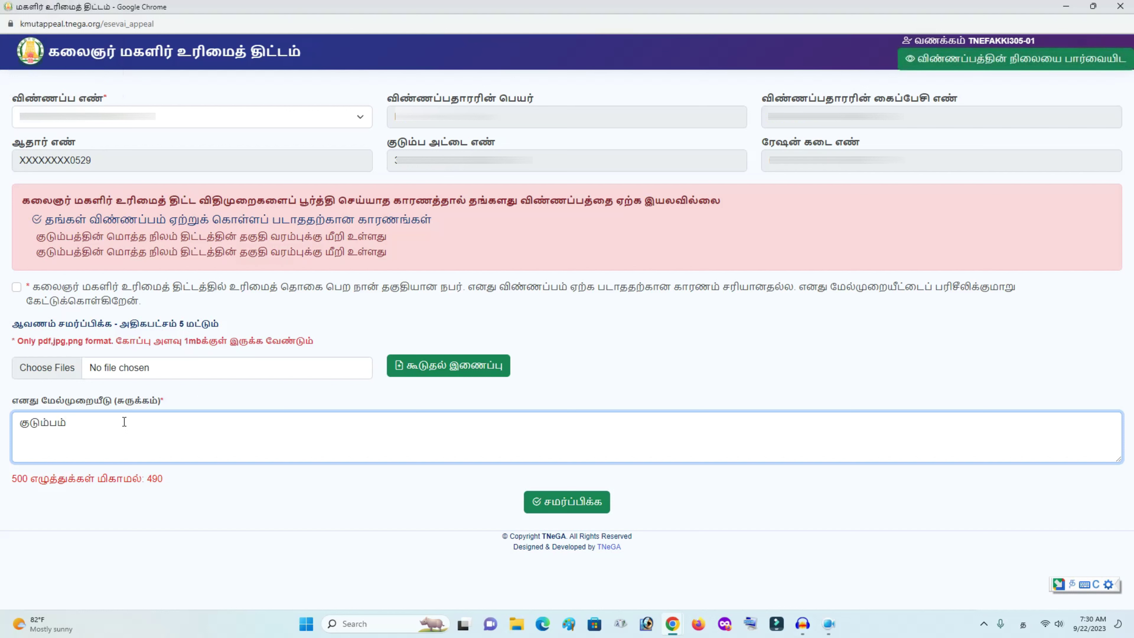
{"action": "type", "text": "MOTHTHAM"}
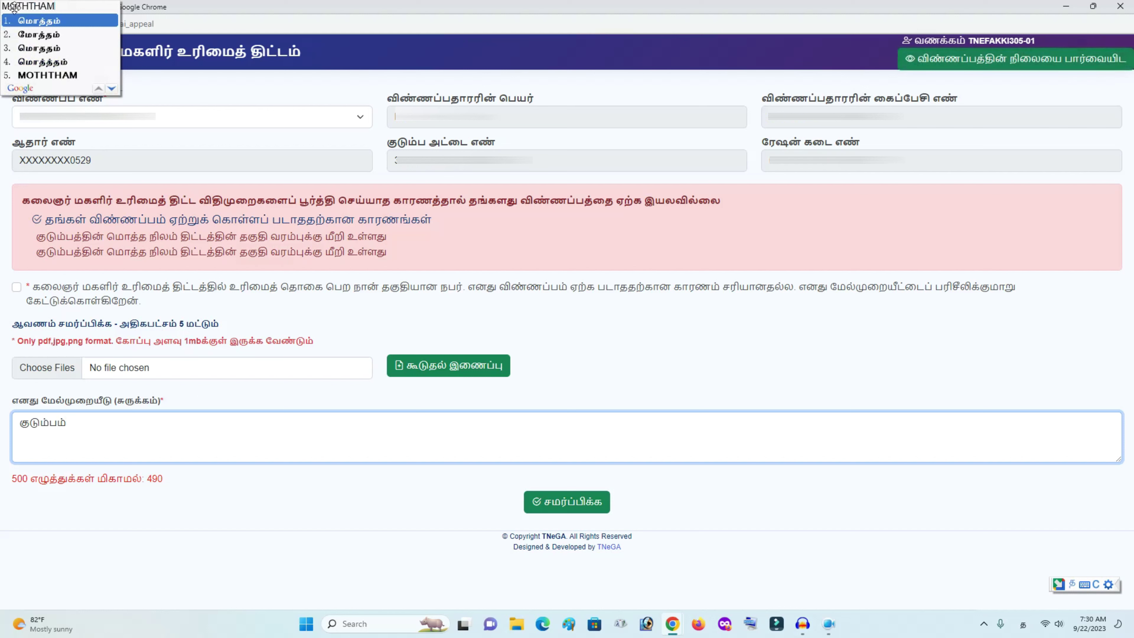
{"action": "left_click", "coordinate": [59, 27]}
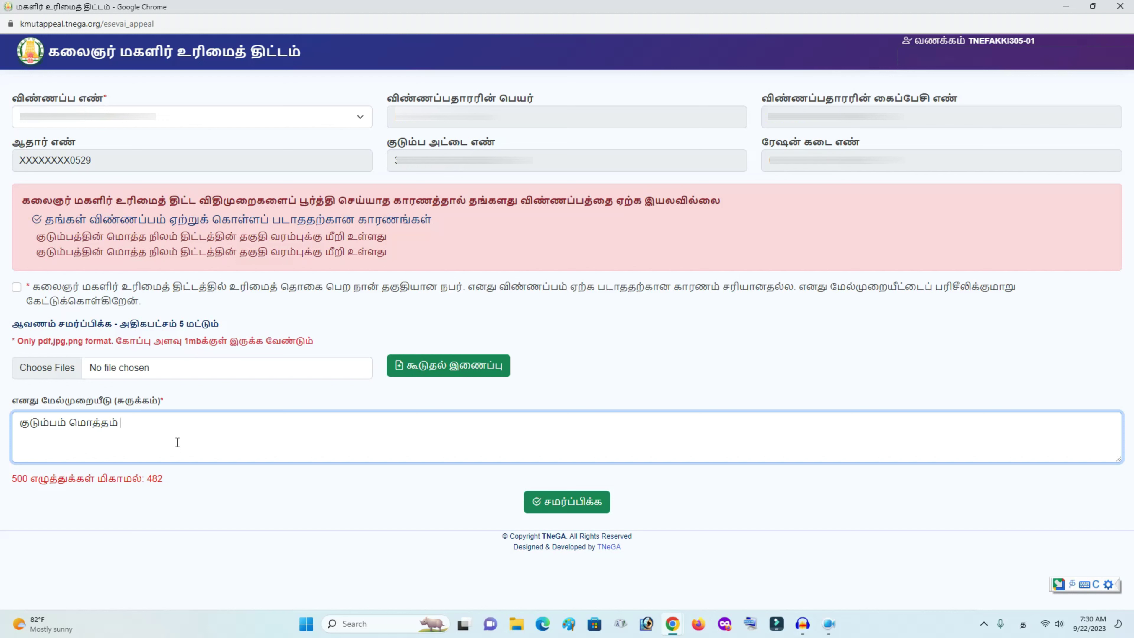
Try out the Google Input Tools on-screen Tamil keyboard and its switch between English and Tamil.
{"action": "type", "text": "ni"}
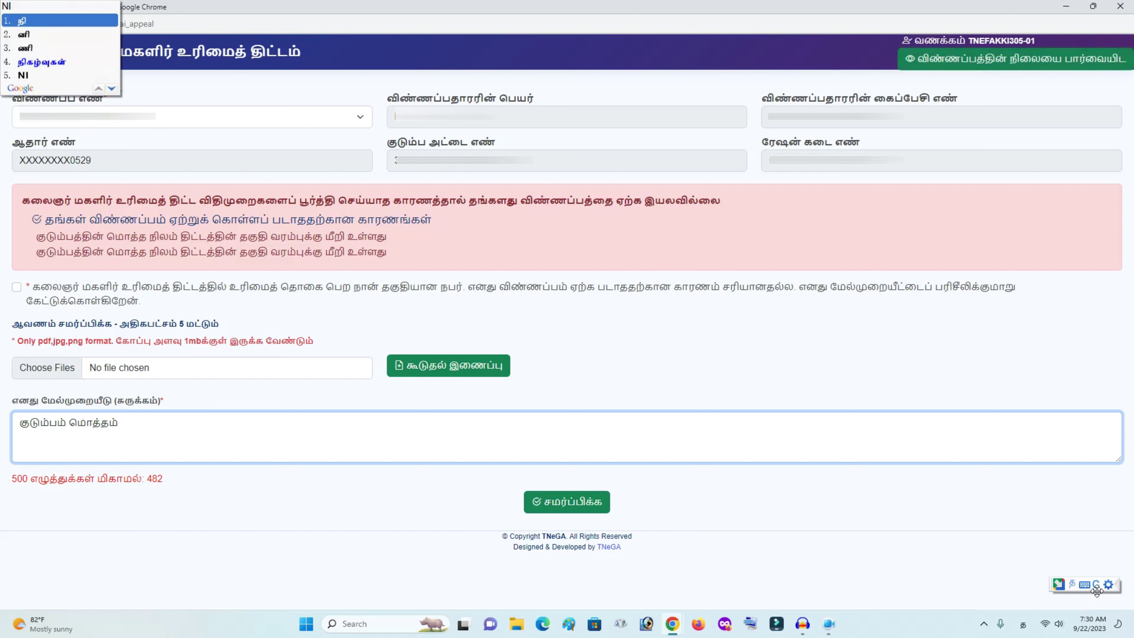
{"action": "left_click", "coordinate": [1084, 586]}
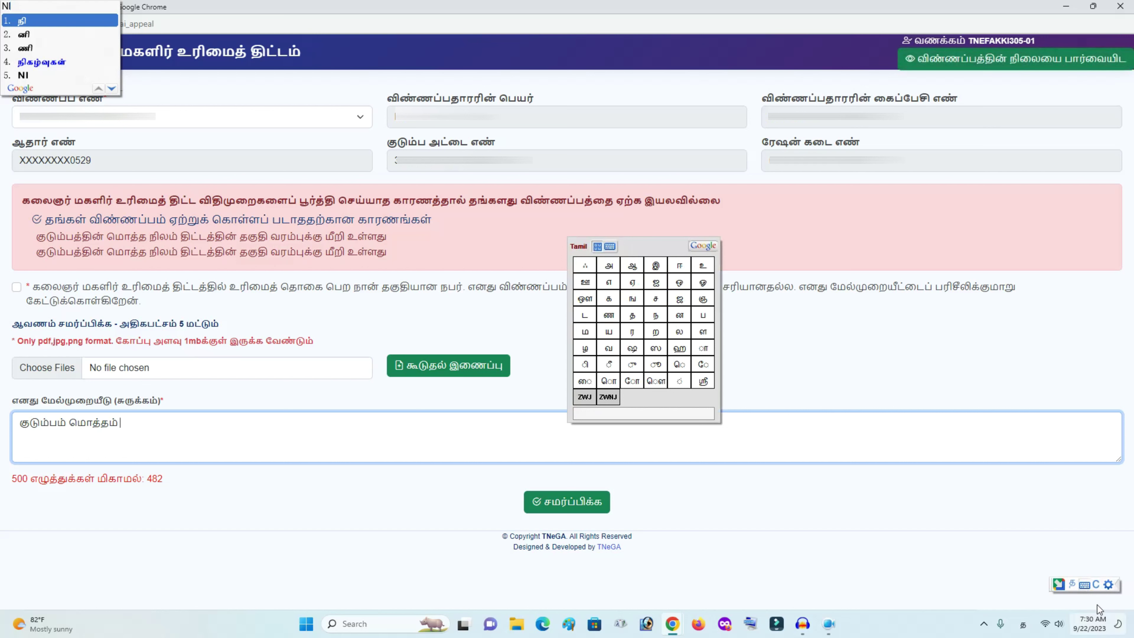
{"action": "left_click", "coordinate": [1084, 586]}
{"action": "left_click", "coordinate": [1073, 585]}
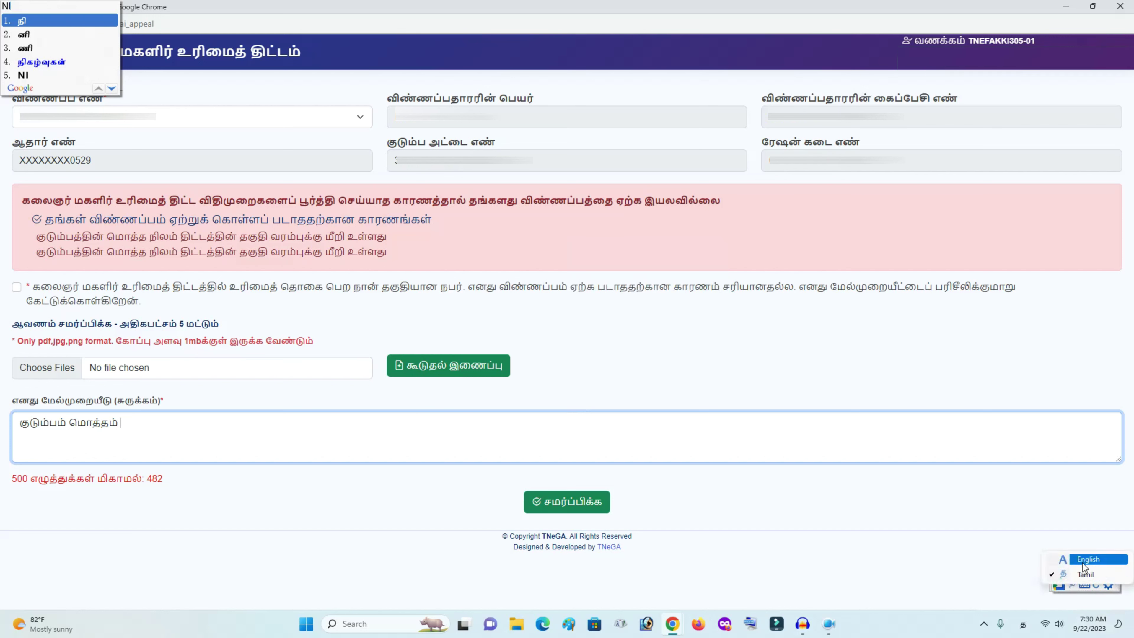
{"action": "left_click", "coordinate": [1083, 560]}
{"action": "left_click", "coordinate": [1074, 588]}
{"action": "left_click", "coordinate": [1071, 559]}
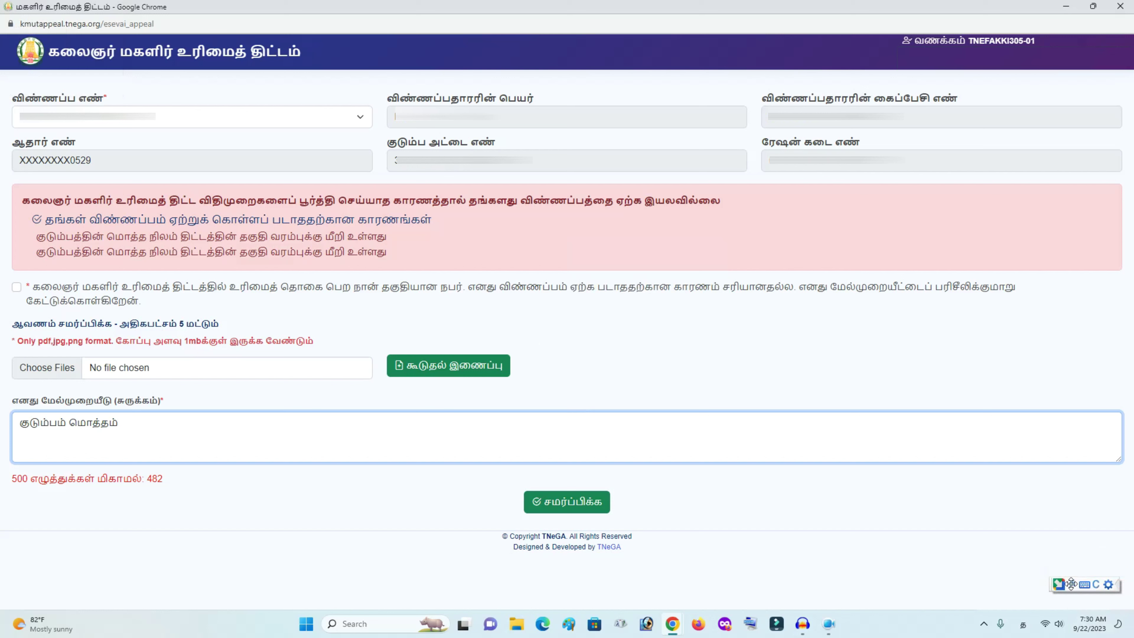
{"action": "left_click", "coordinate": [209, 442]}
{"action": "type", "text": "kalanai"}
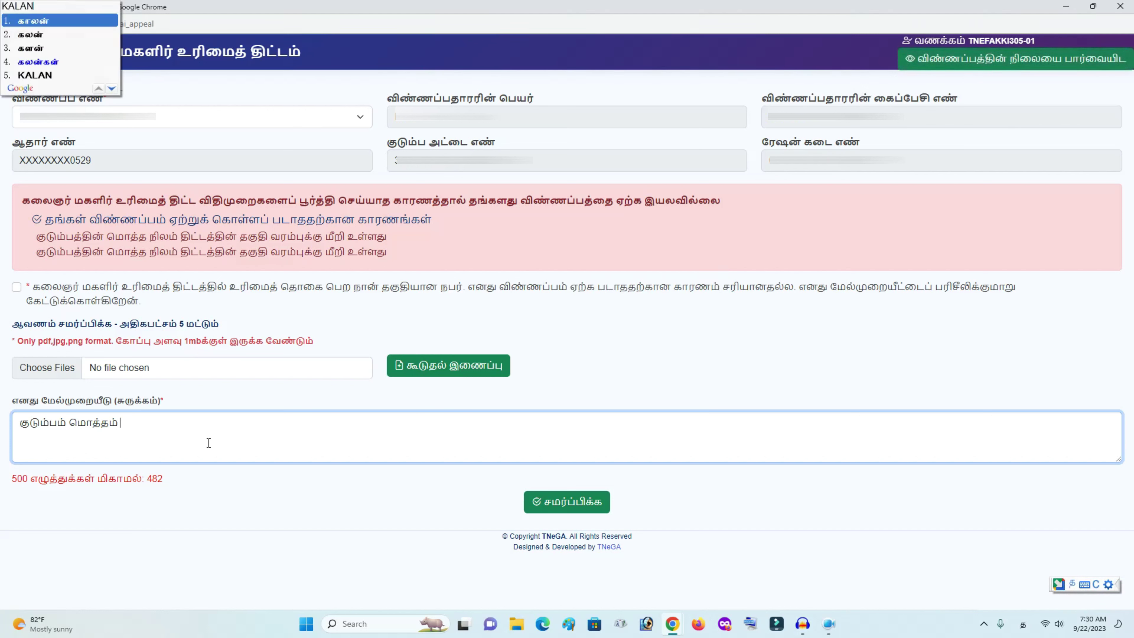
{"action": "type", "text": "="}
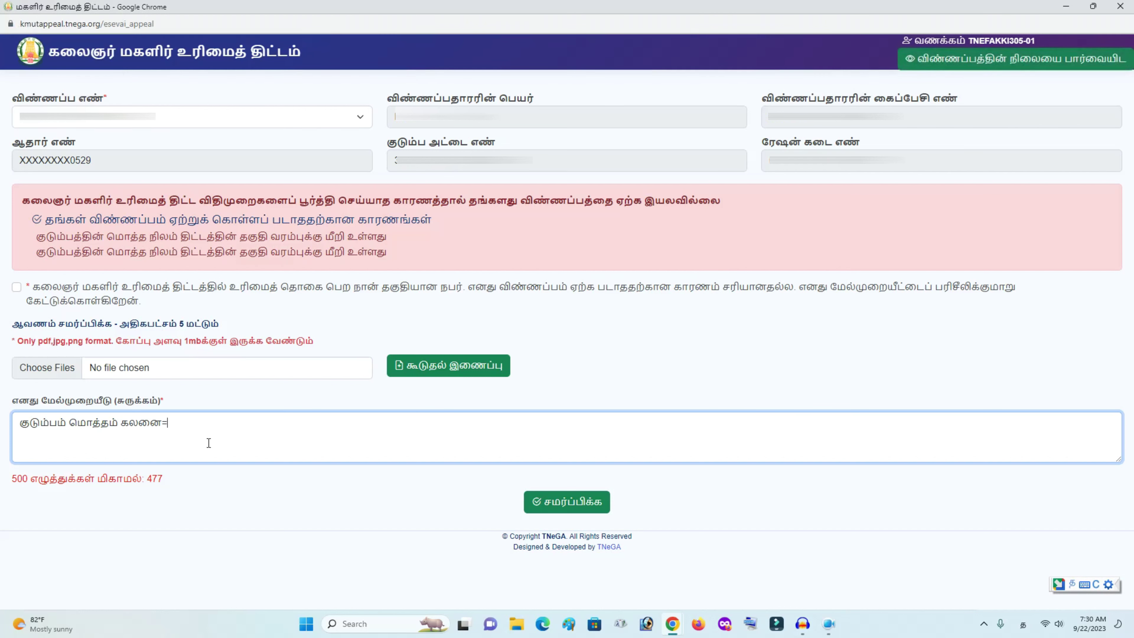
{"action": "key", "text": "BackSpace"}
{"action": "key", "text": "BackSpace"}
{"action": "key", "text": "BackSpace"}
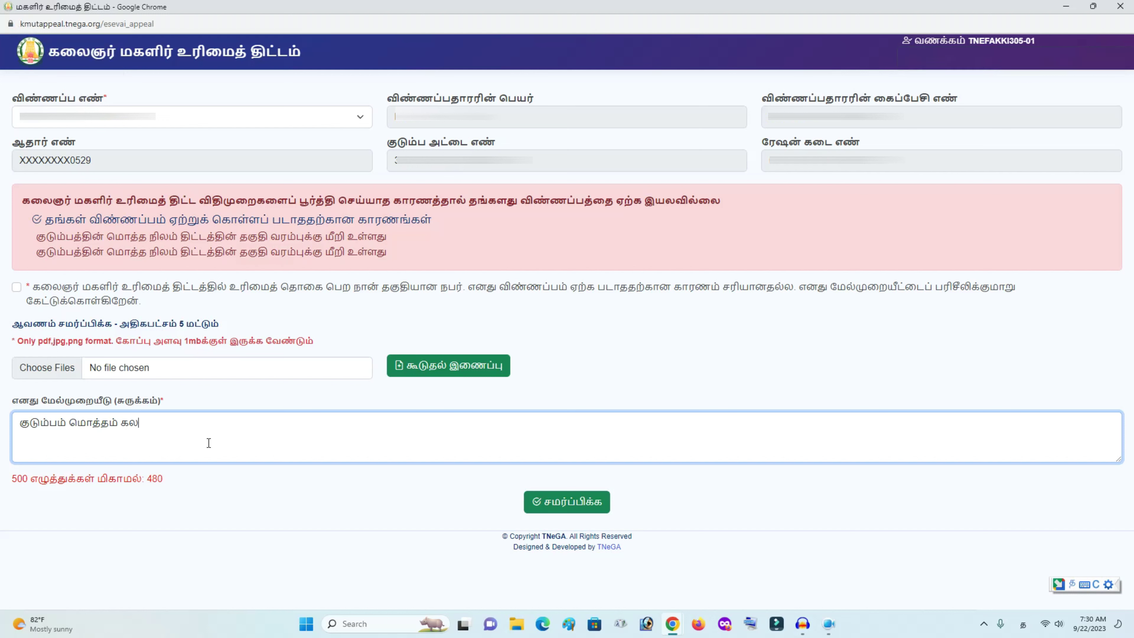
{"action": "key", "text": "BackSpace"}
{"action": "key", "text": "BackSpace"}
Append the word "கலைனர்" to the appeal summary by transliterating "kalainar" and picking the matching Tamil suggestion.
{"action": "type", "text": "kala"}
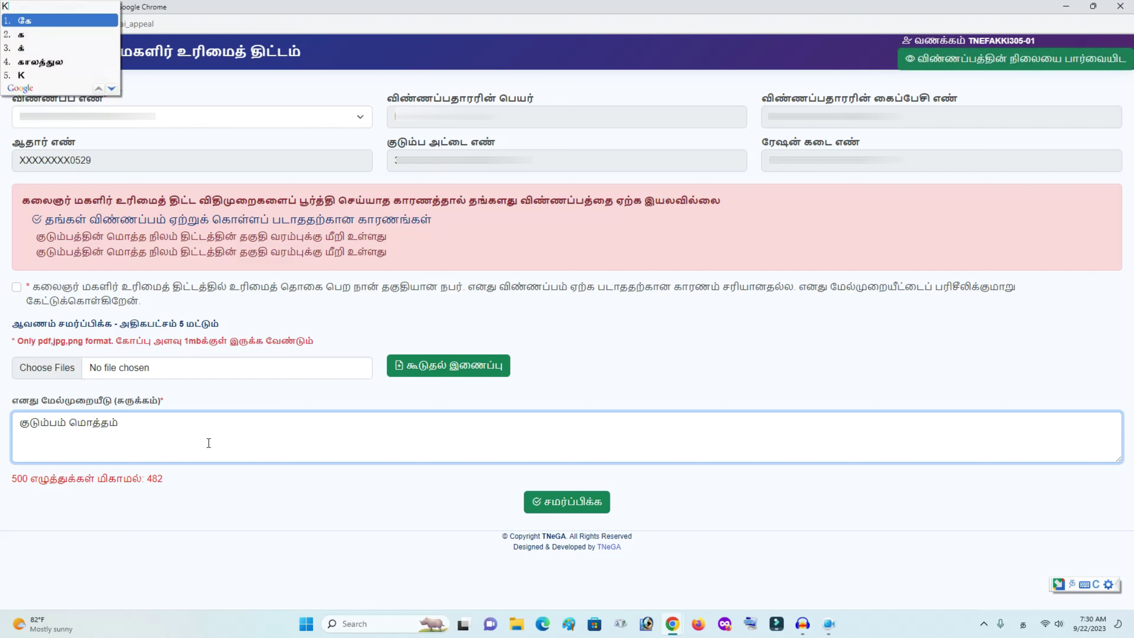
{"action": "type", "text": "inar"}
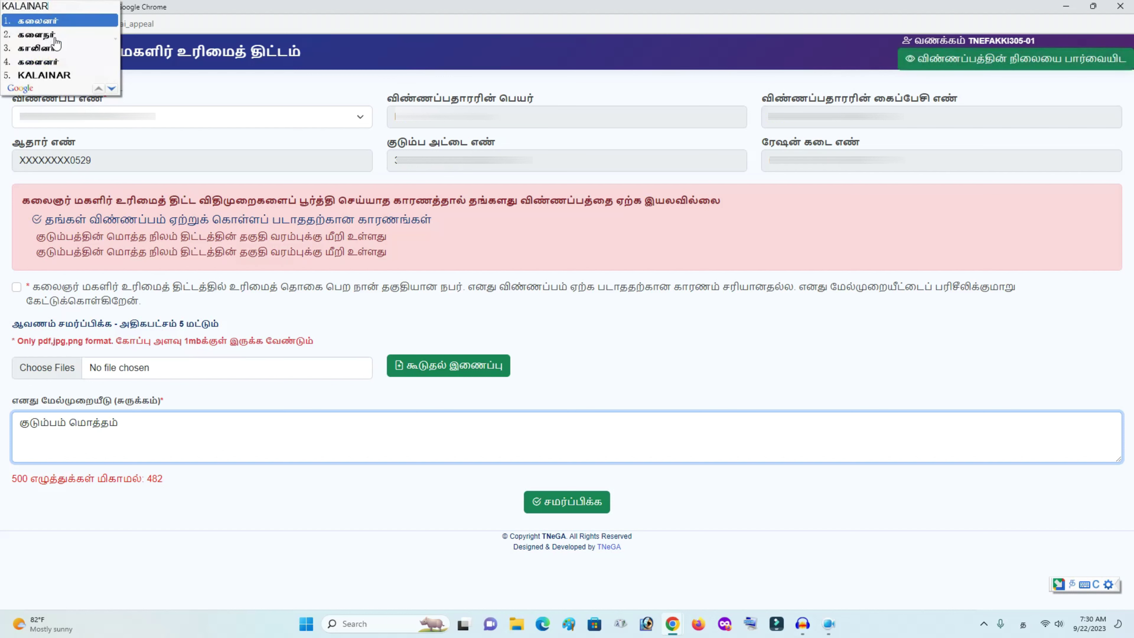
{"action": "left_click", "coordinate": [53, 25]}
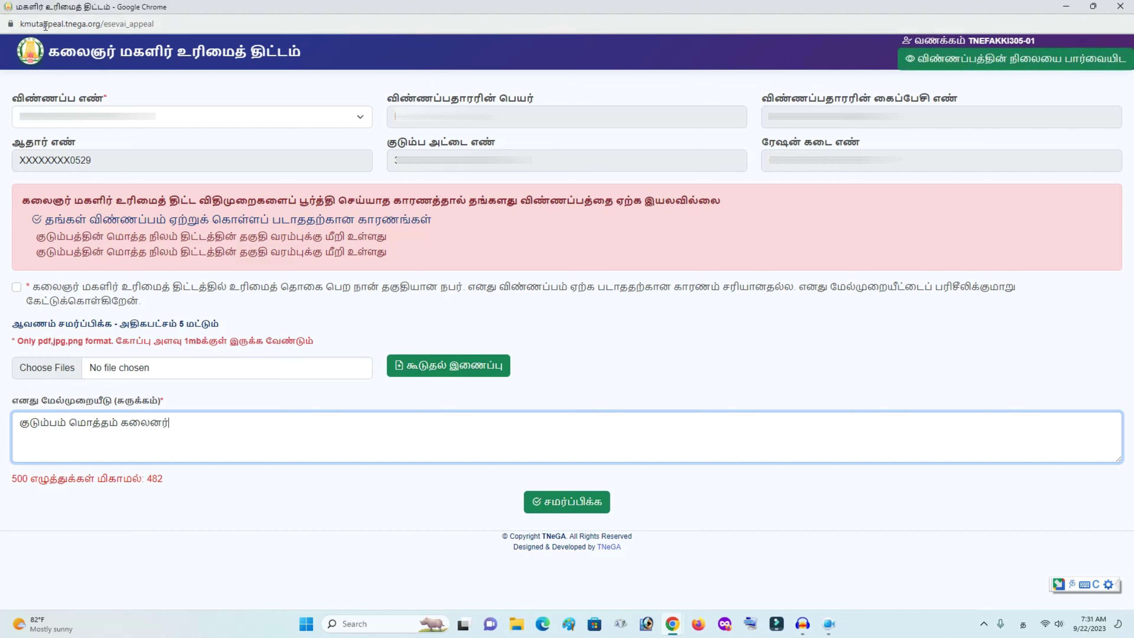
Try to correct the ending of "கலைனர்" in the appeal summary by transliterating "NAR" in place of its letter ன.
{"action": "left_click", "coordinate": [163, 422]}
{"action": "key", "text": "BackSpace"}
{"action": "type", "text": "NAR"}
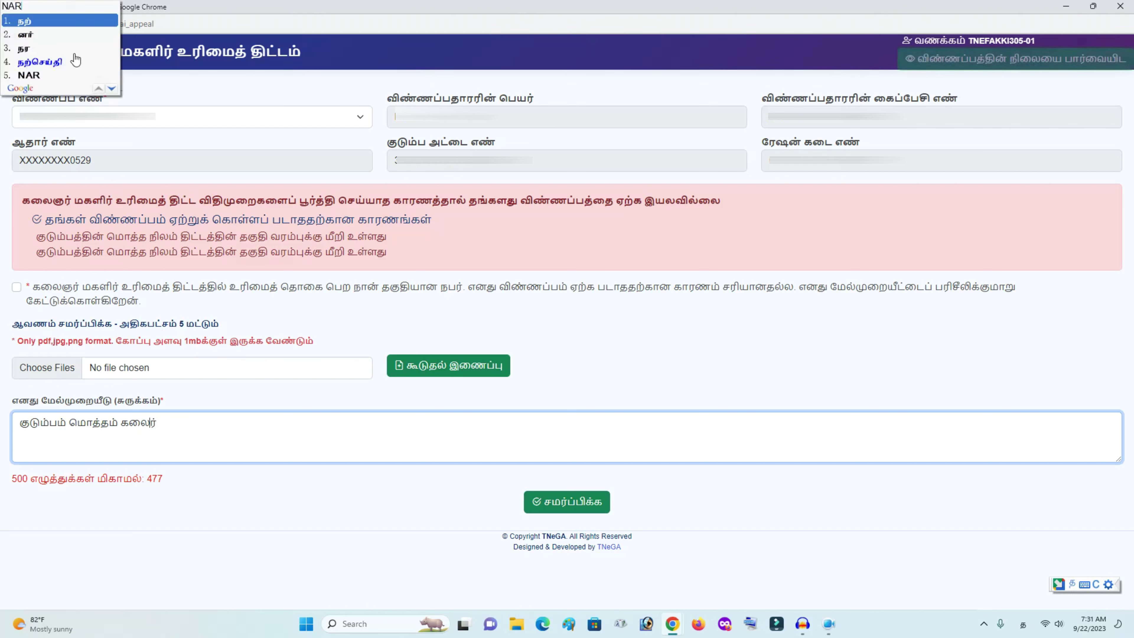
{"action": "key", "text": "BackSpace"}
{"action": "key", "text": "BackSpace"}
{"action": "key", "text": "BackSpace"}
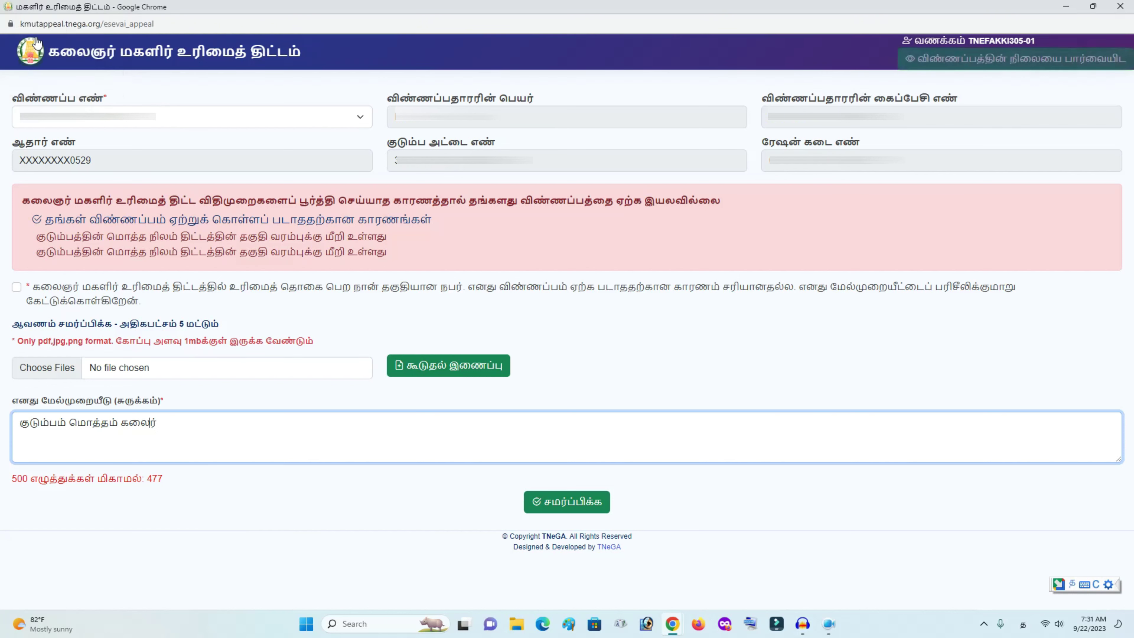
Replace the last word of the appeal summary with "உரிமைதிட்டம்" by transliterating "URIMAITHITTAM".
{"action": "left_click_drag", "start_coordinate": [158, 432], "coordinate": [144, 433]}
{"action": "key", "text": "BackSpace"}
{"action": "key", "text": "BackSpace"}
{"action": "key", "text": "BackSpace"}
{"action": "key", "text": "BackSpace"}
{"action": "type", "text": "URIMAITHIT"}
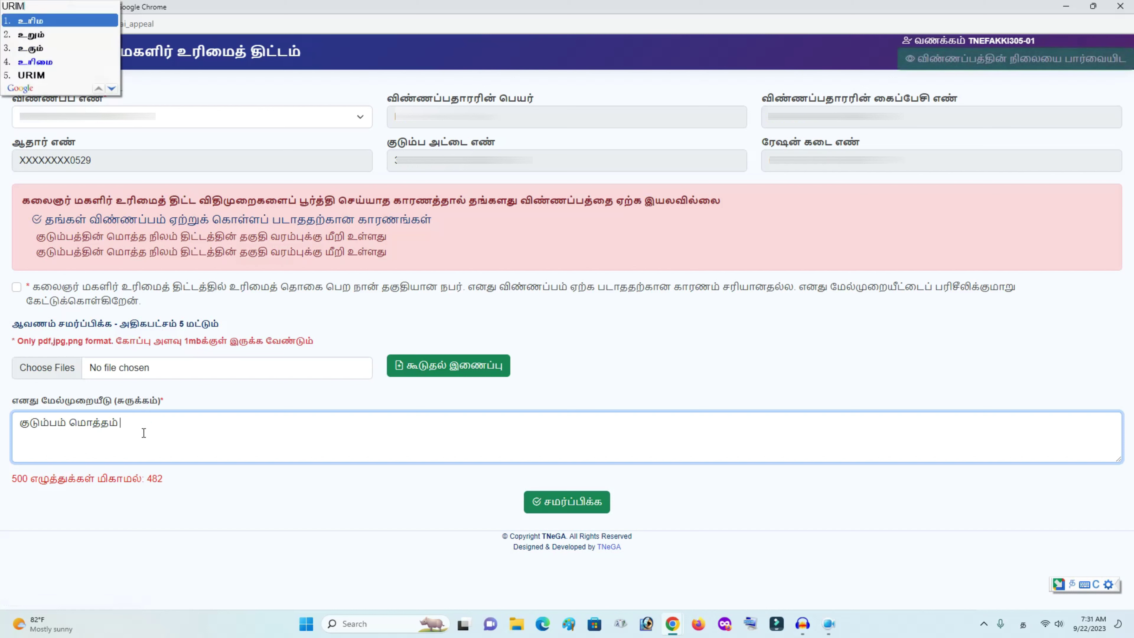
{"action": "type", "text": "TAM"}
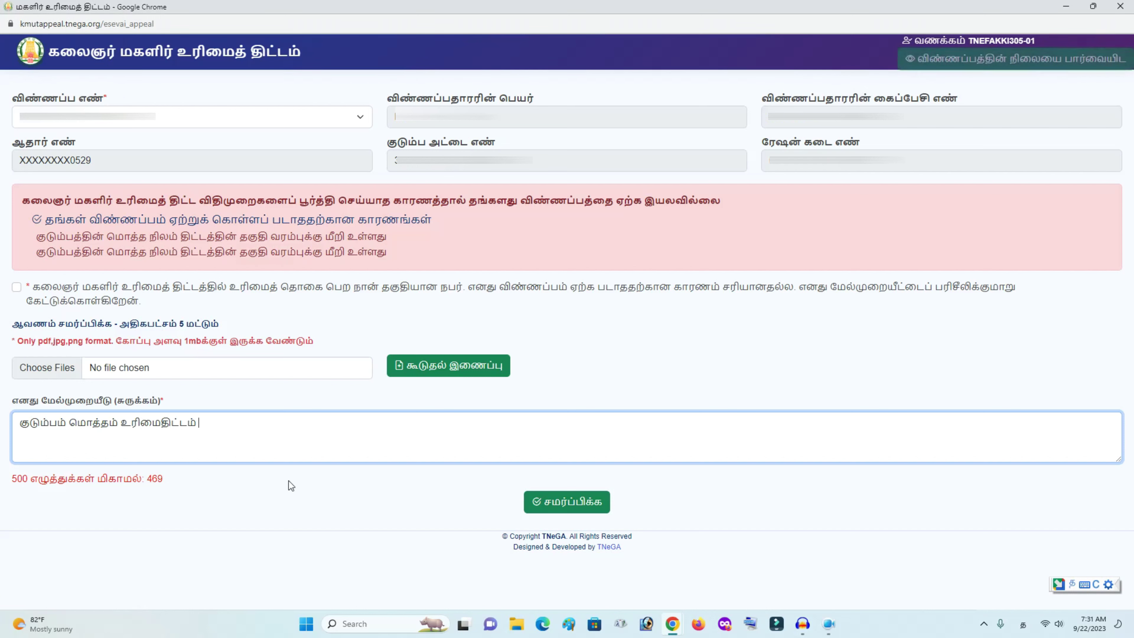
Minimize the appeal form window and switch the keyboard layout back to English (United States) with the English (India) keyboard.
{"action": "left_click", "coordinate": [1066, 10]}
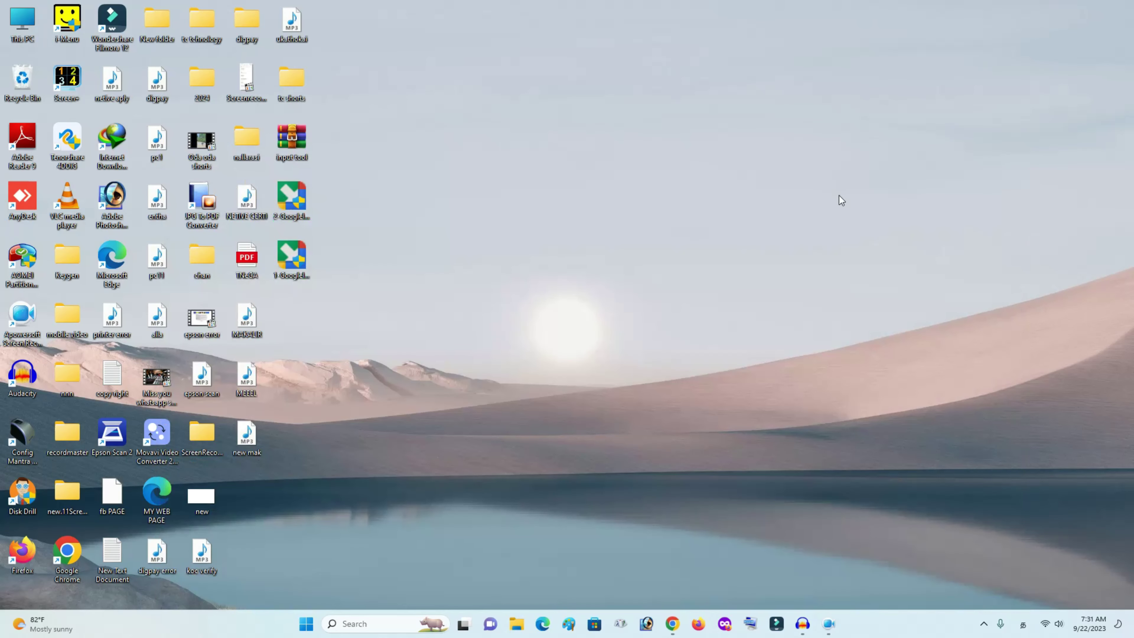
{"action": "left_click", "coordinate": [1023, 623]}
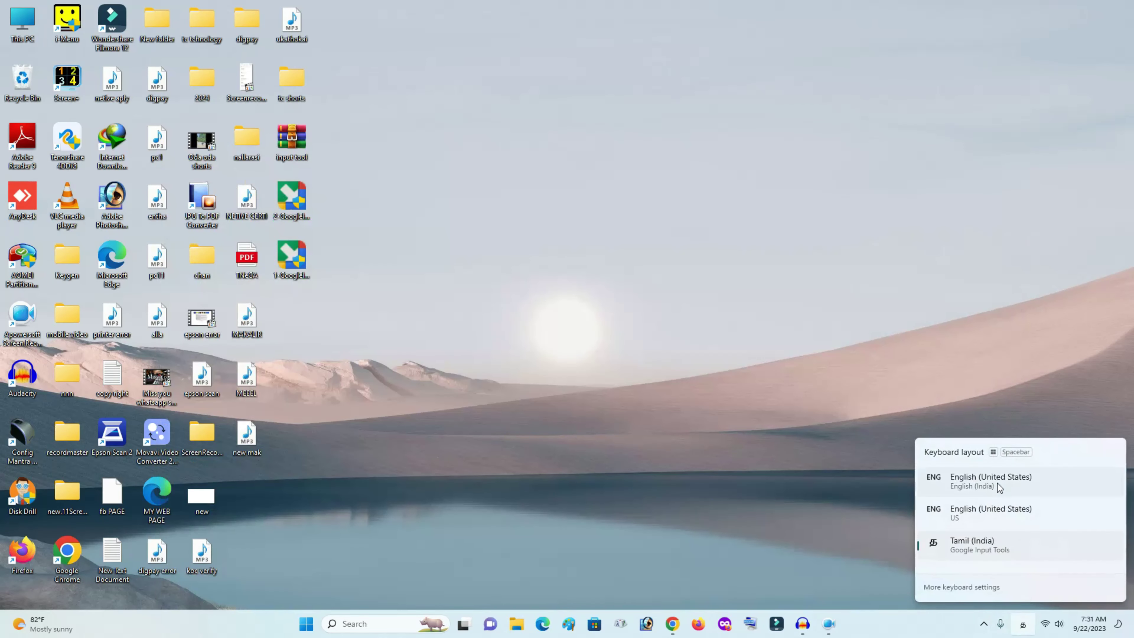
{"action": "left_click", "coordinate": [998, 486]}
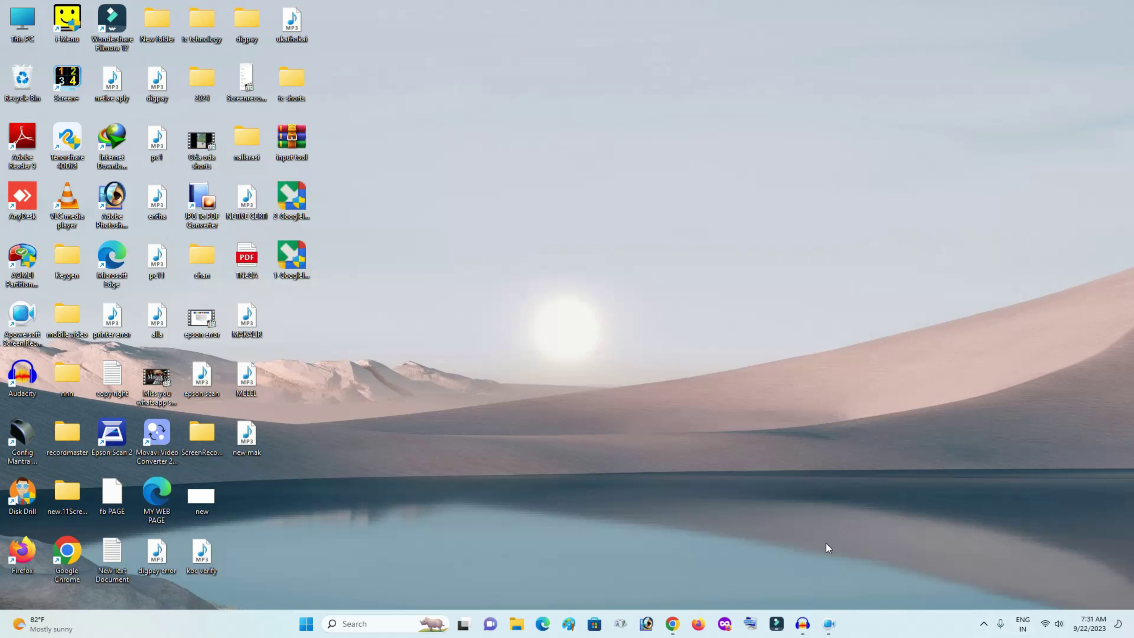